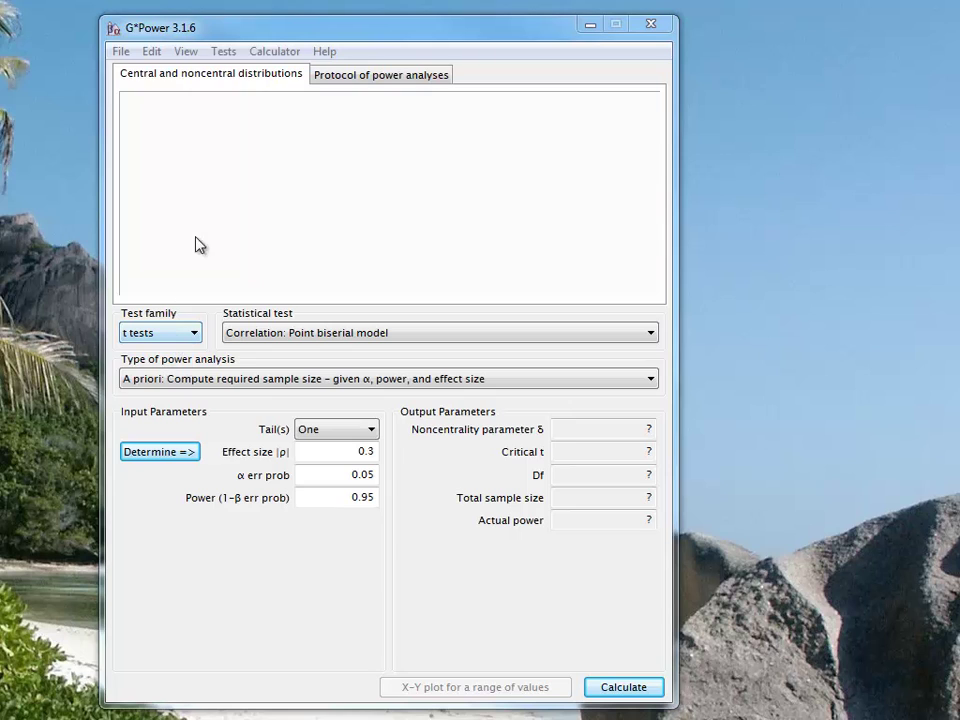
- Choose the t test for the difference between two independent means (two groups) as the statistical test
click(226, 55)
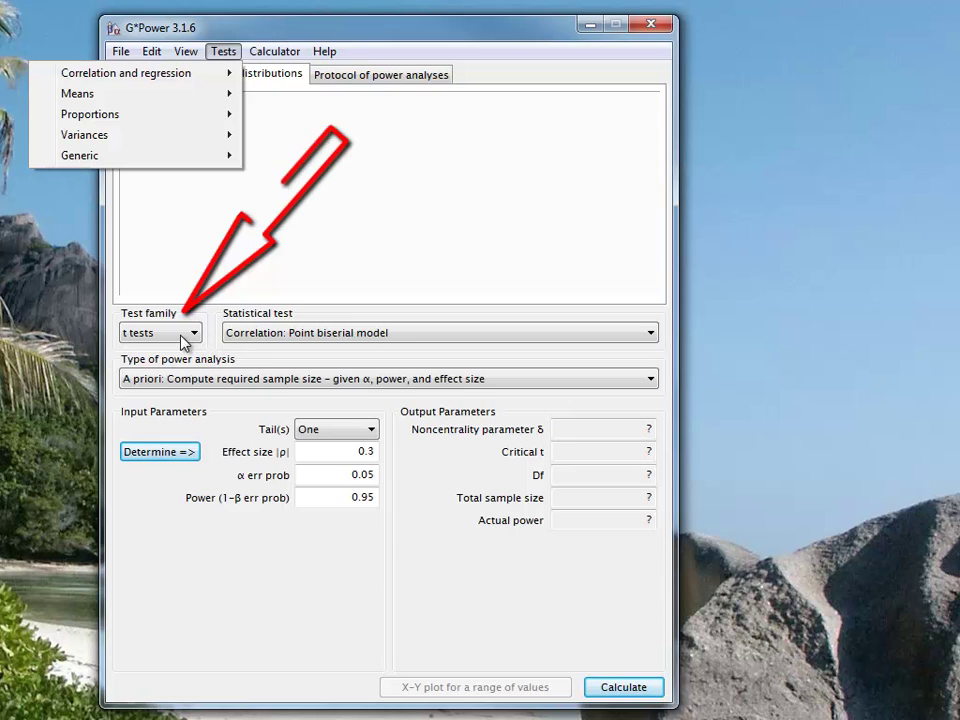
click(653, 336)
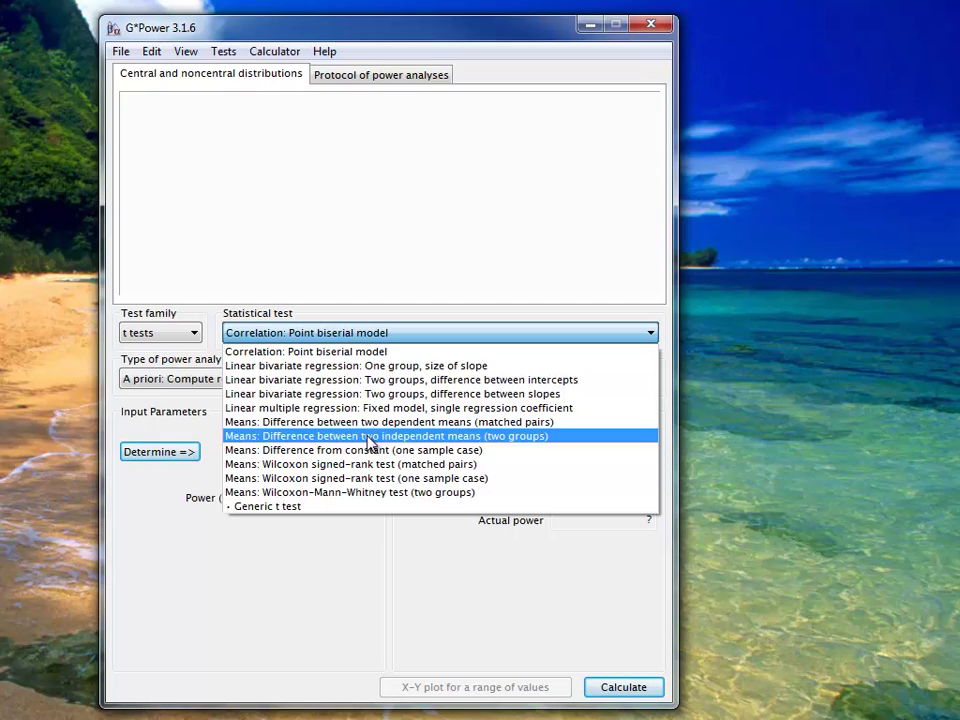
click(370, 438)
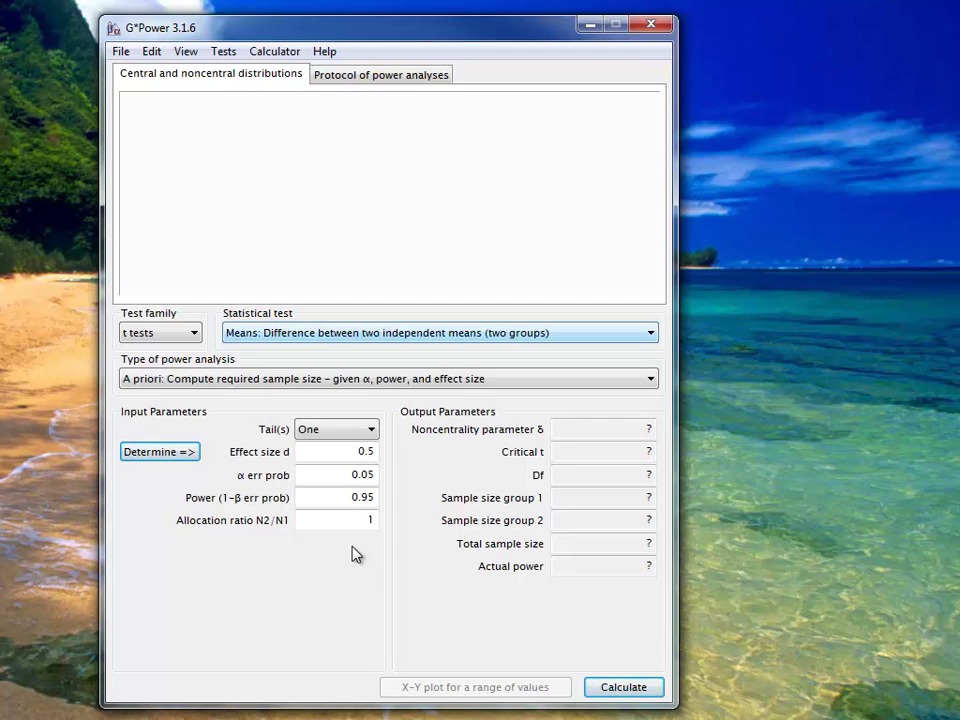
- Open the effect size calculator and, for equal group sizes, set mean group 1 to -22 and mean group 2 to -7
click(166, 456)
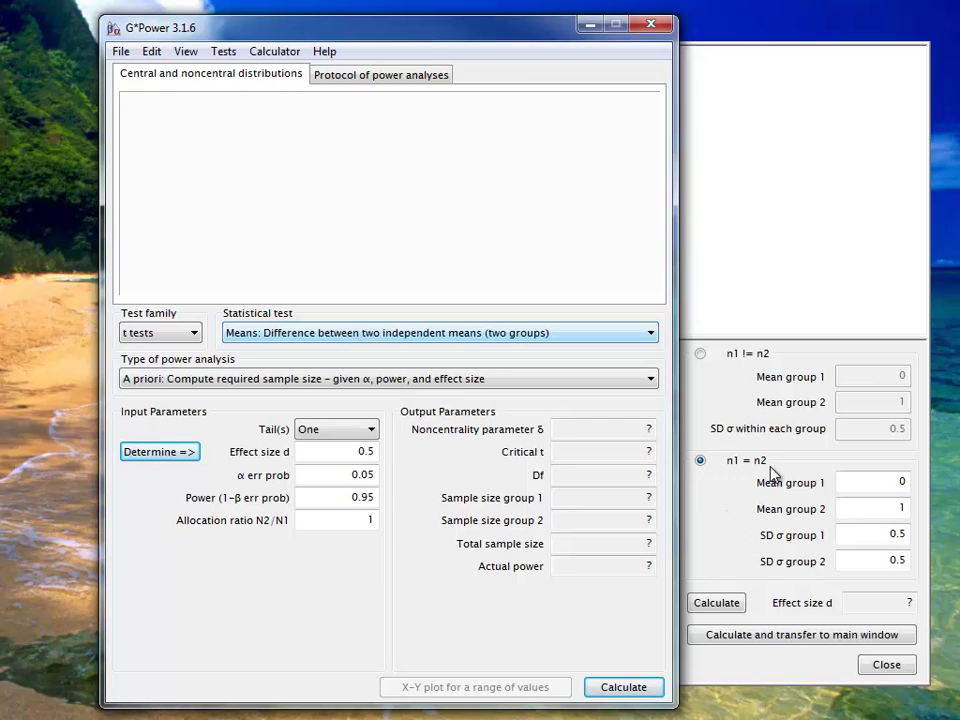
click(902, 482)
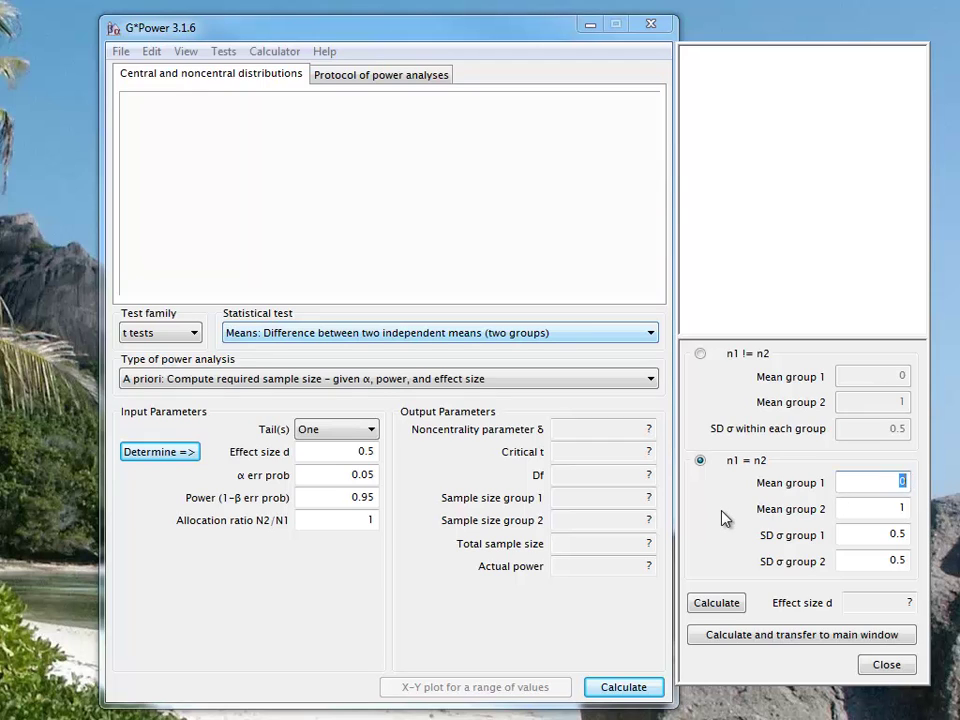
text(-22)
double_click(902, 509)
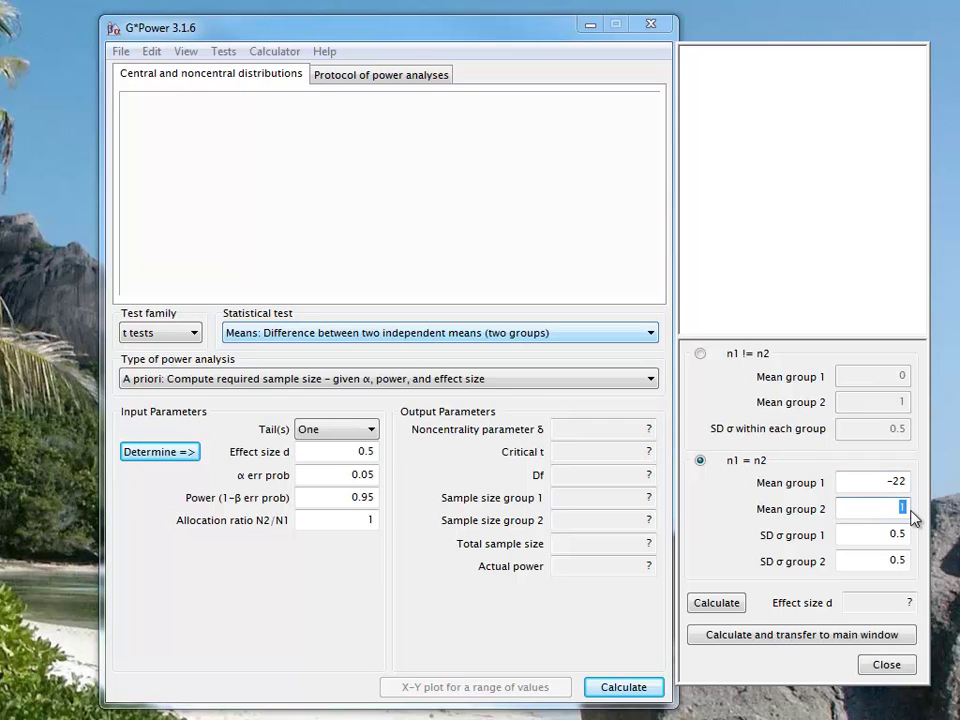
text(-7)
- Set the SD of group 1 to 21 and group 2 to 25, and transfer the calculated effect size to the main window
double_click(884, 538)
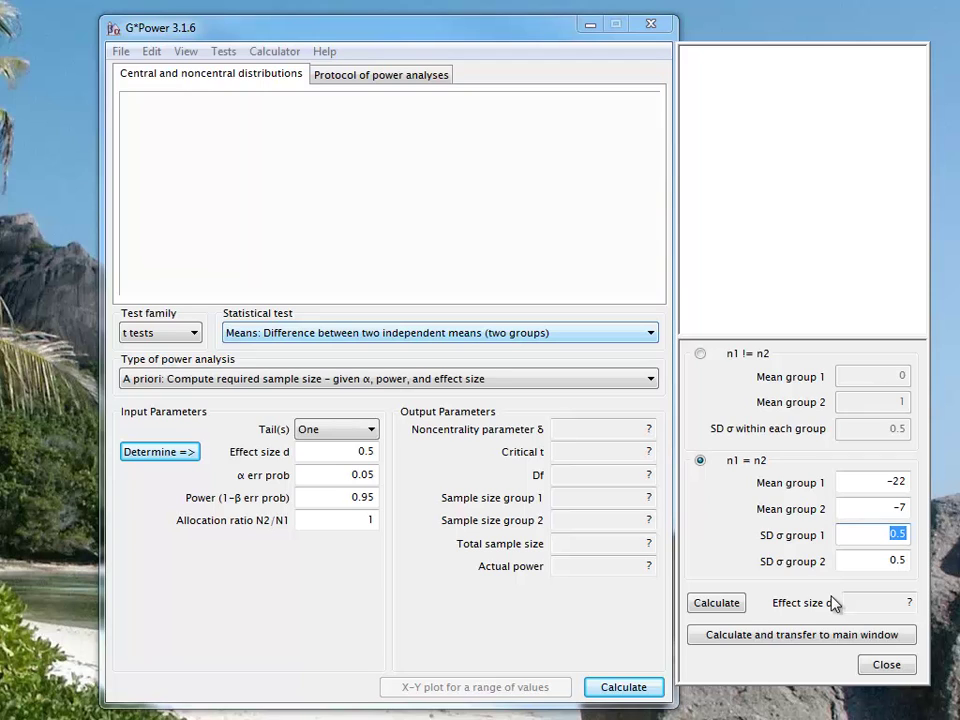
text(21)
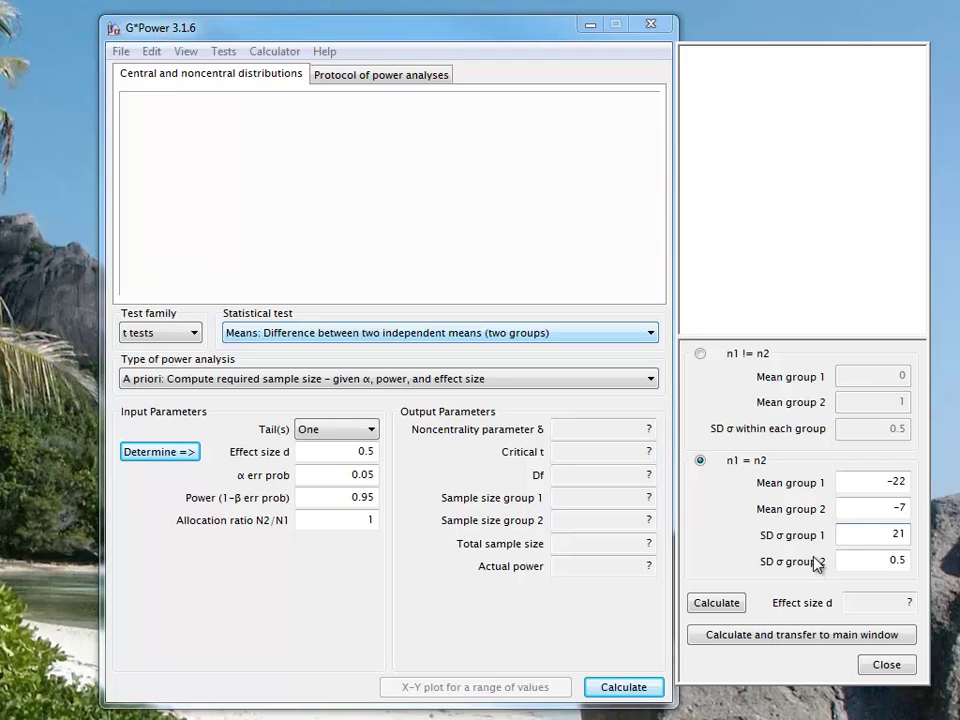
drag(884, 561, 915, 562)
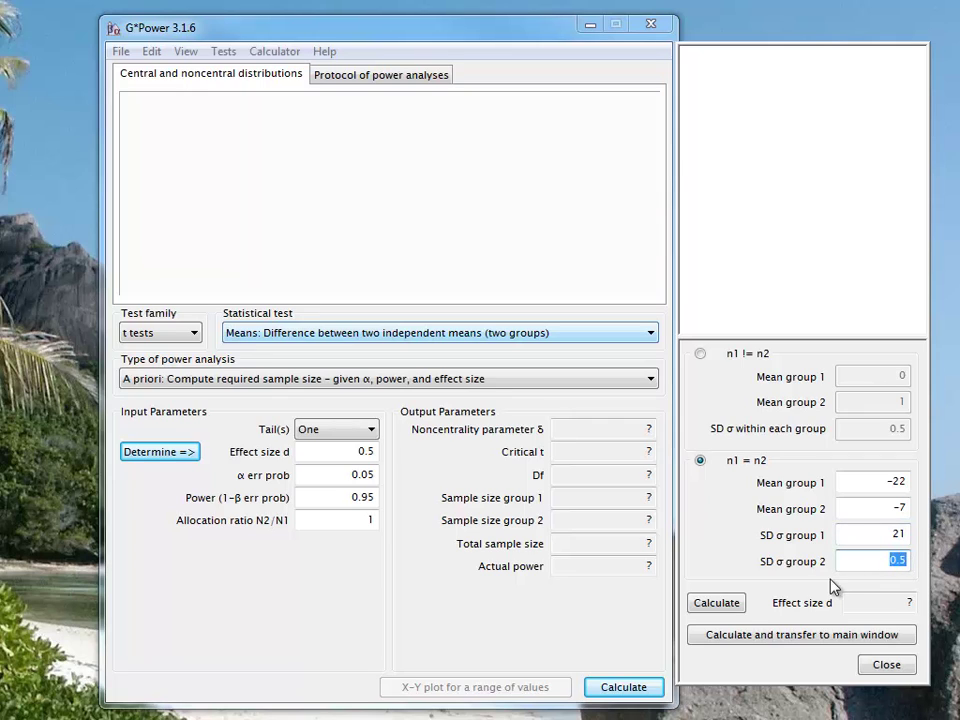
text(25)
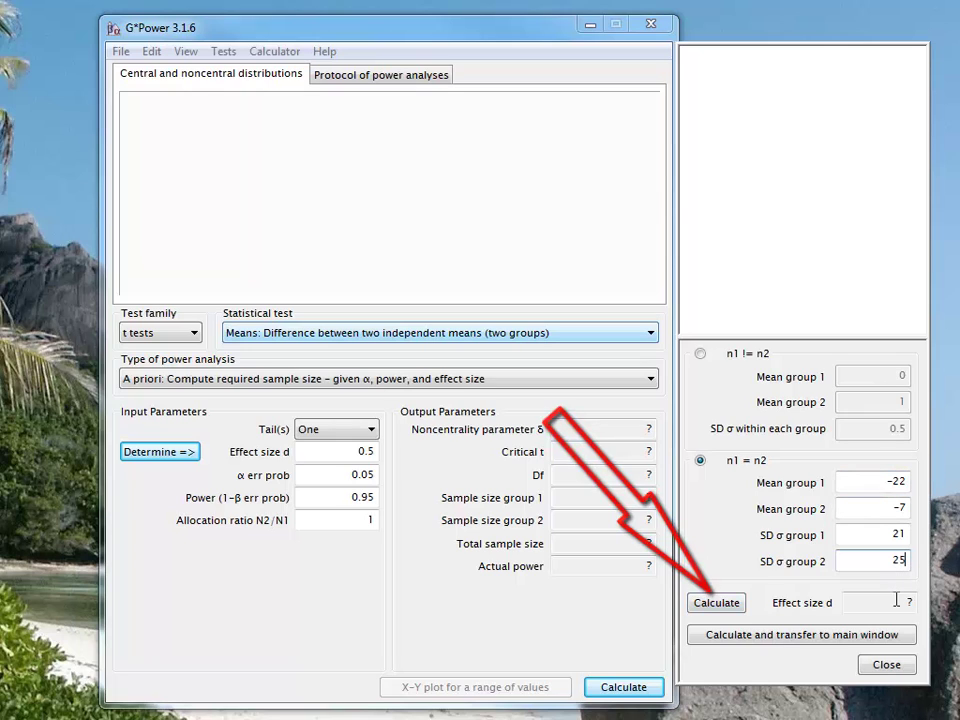
click(718, 605)
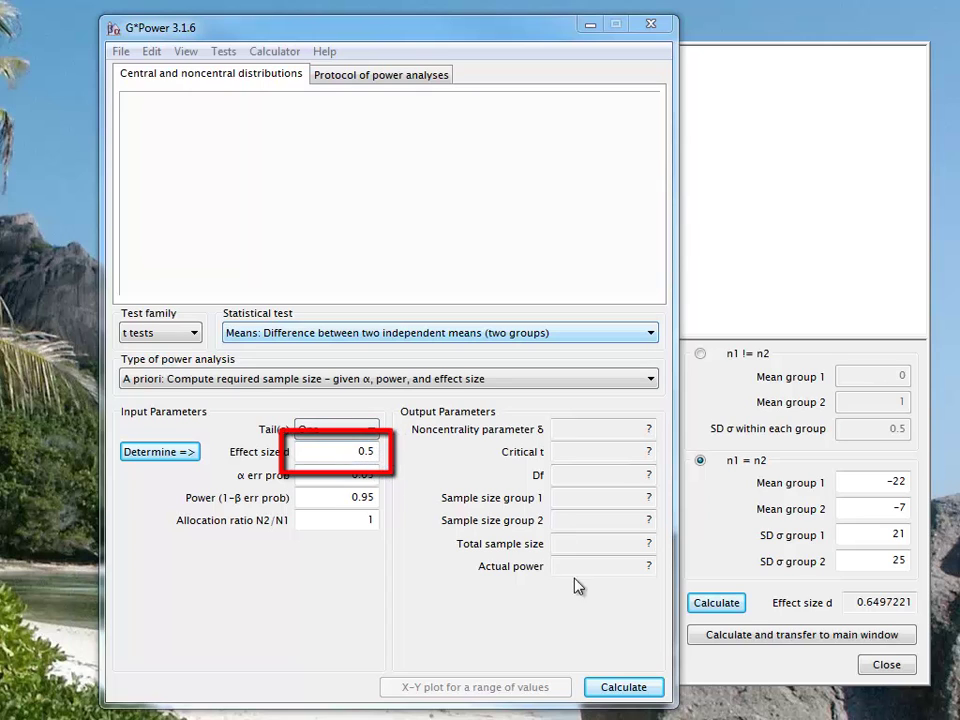
click(748, 638)
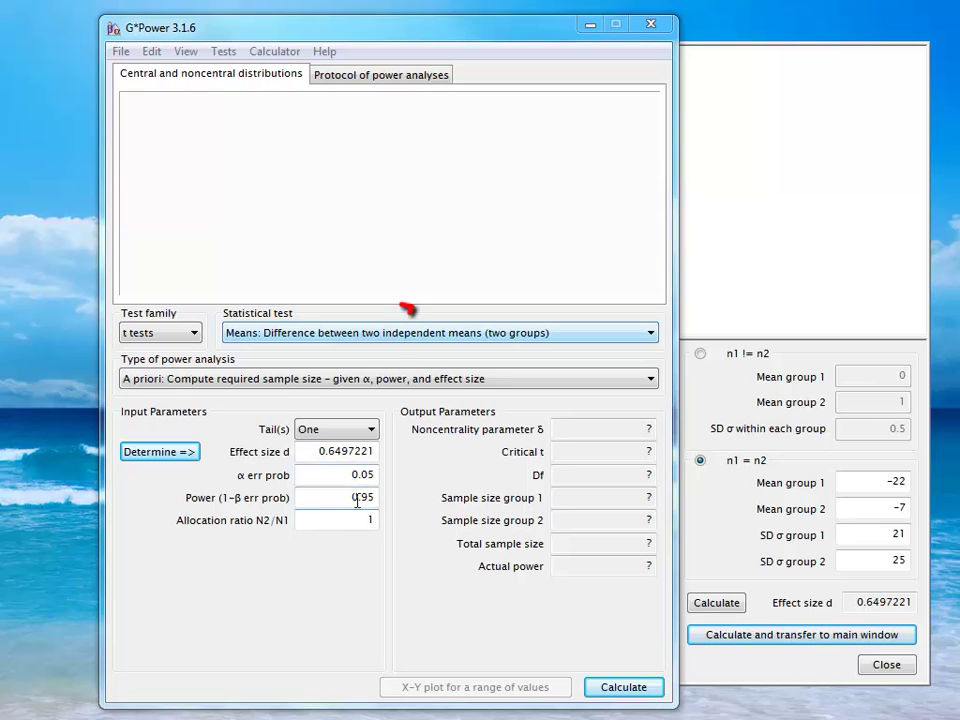
- Make the independent means test two-tailed and calculate the required sample size
click(372, 432)
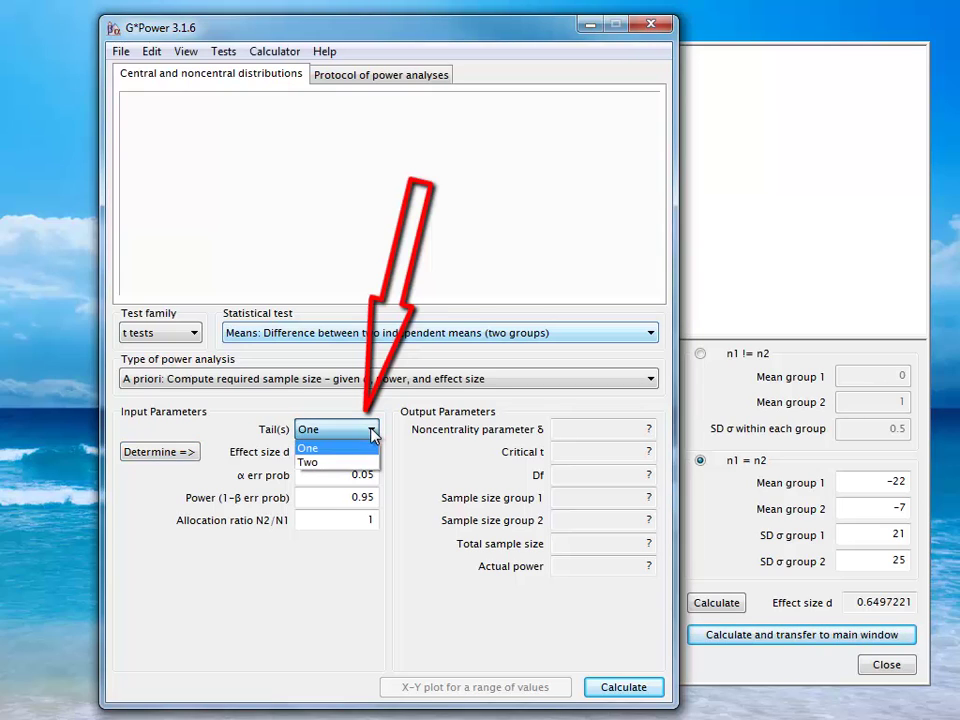
click(352, 462)
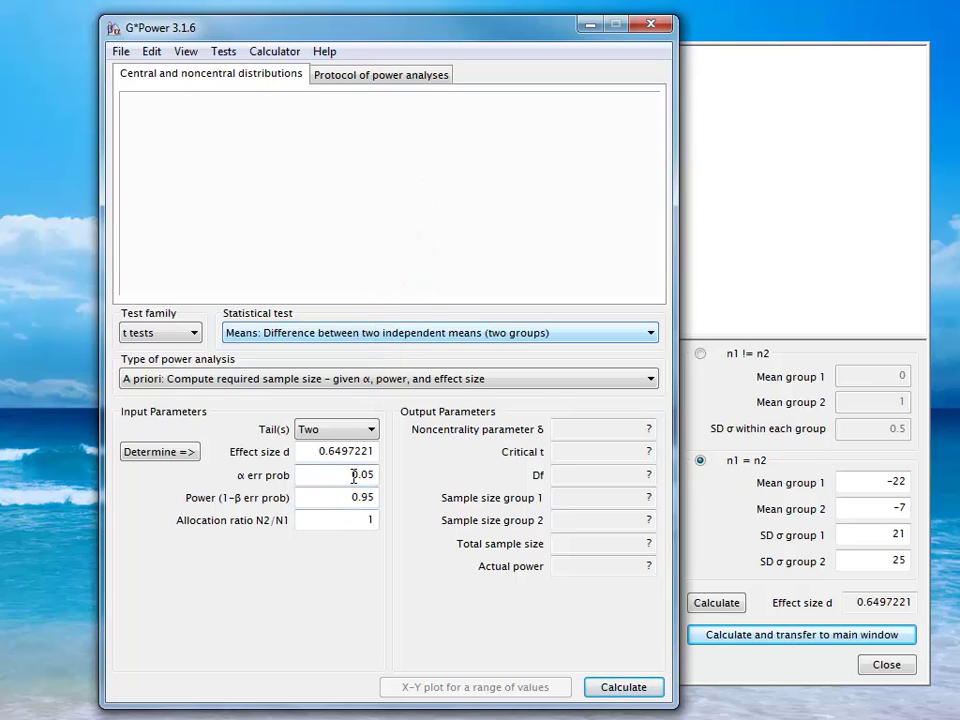
drag(355, 477, 374, 467)
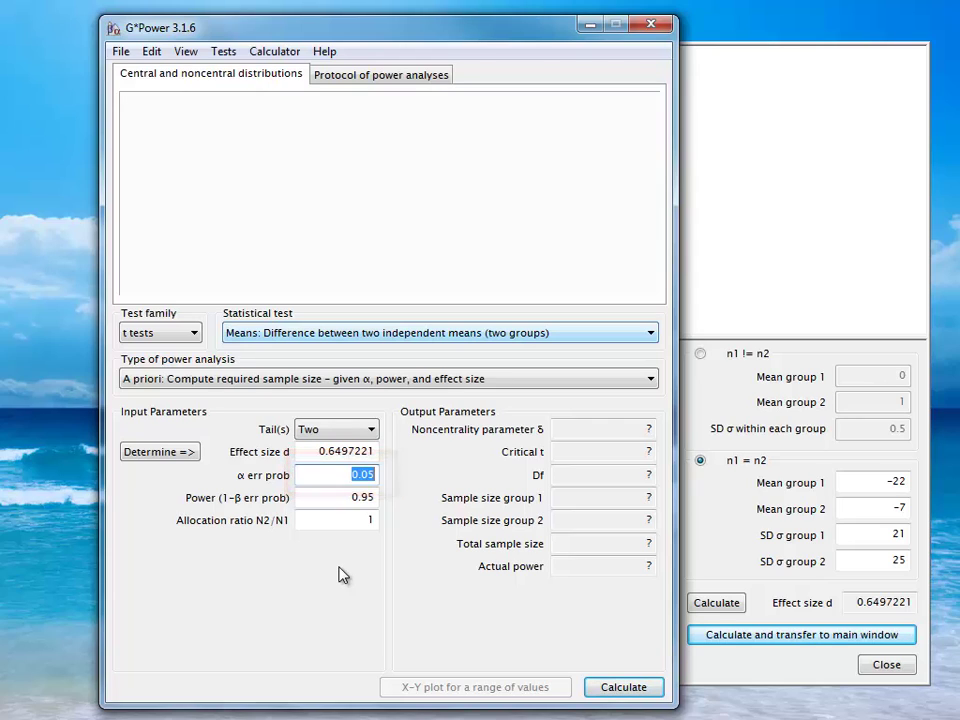
double_click(352, 496)
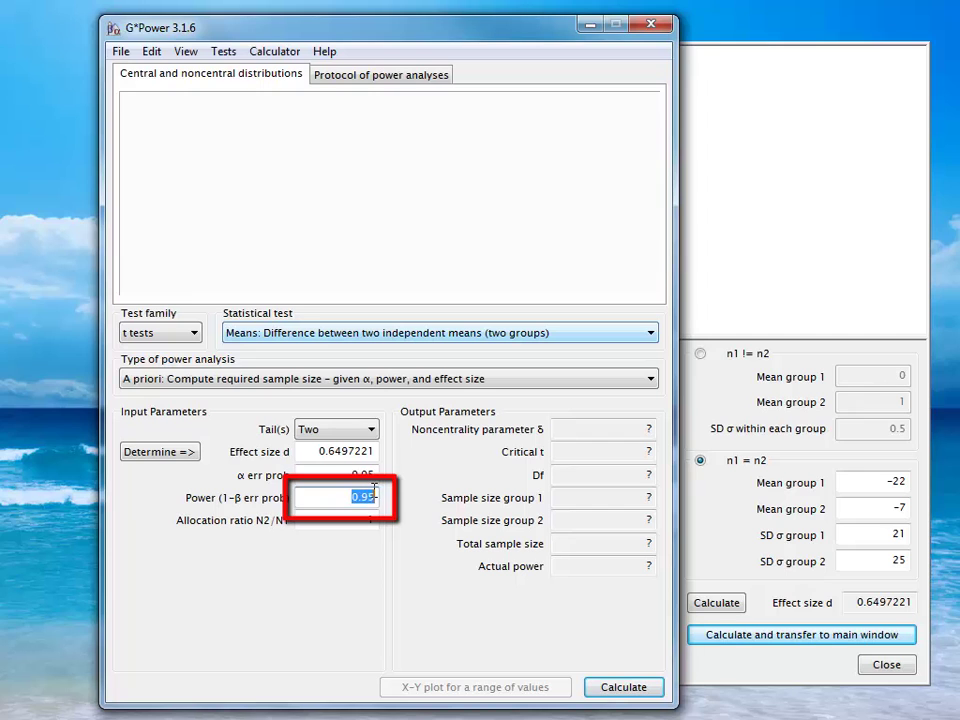
double_click(352, 475)
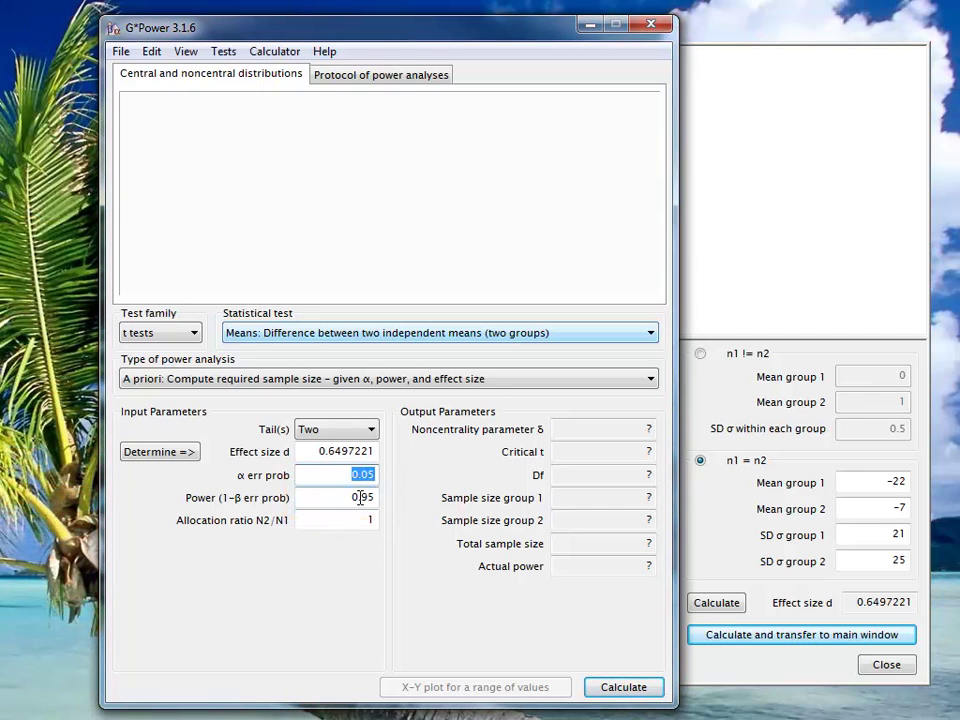
click(365, 496)
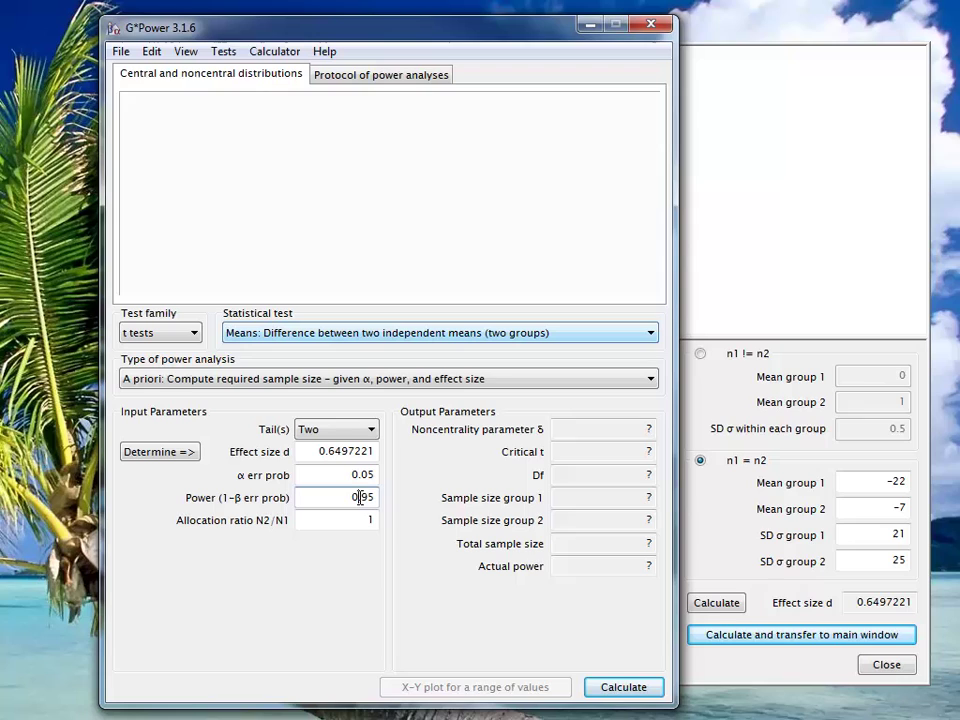
click(609, 687)
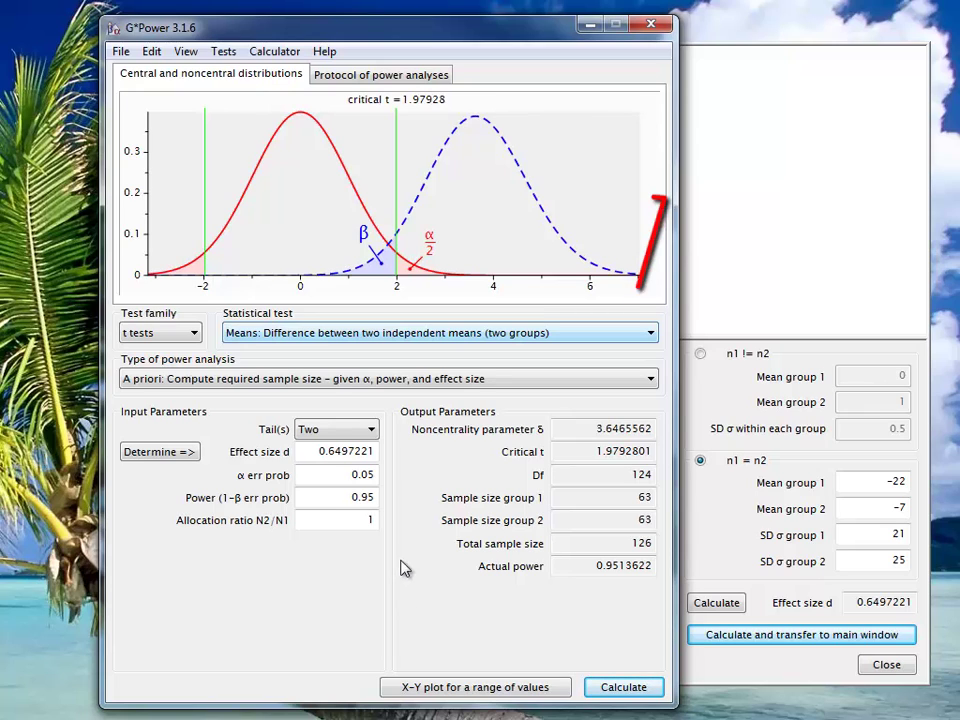
- Switch the statistical test to Wilcoxon-Mann-Whitney (two groups) and enter group means of -22 and -7 with SDs of 21 and 25
click(651, 335)
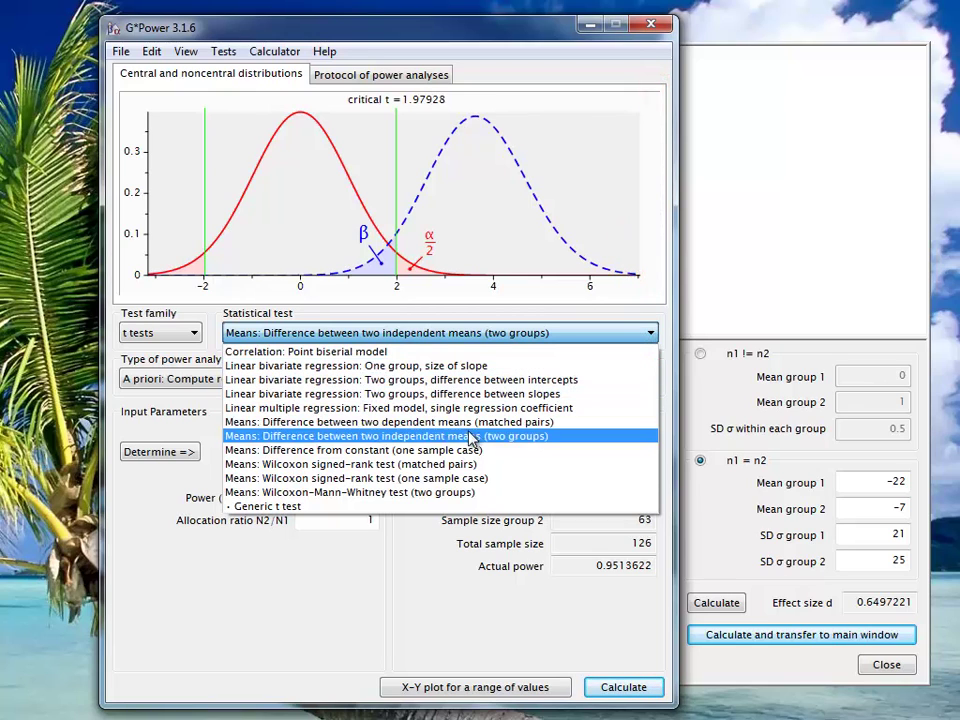
click(368, 493)
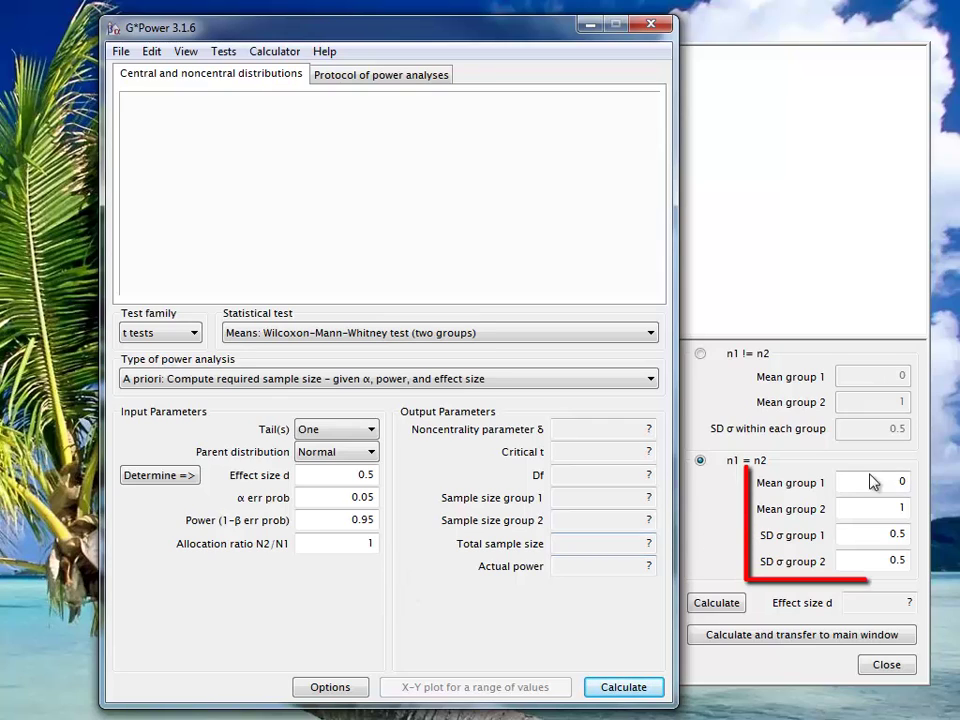
double_click(879, 479)
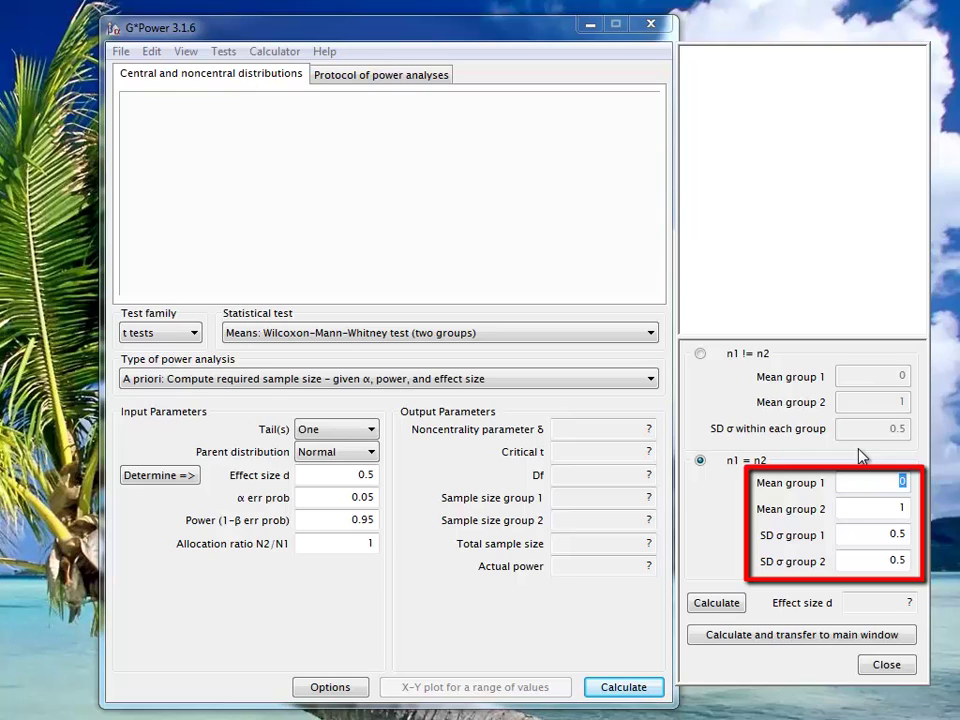
text(-22)
double_click(903, 507)
text(-7)
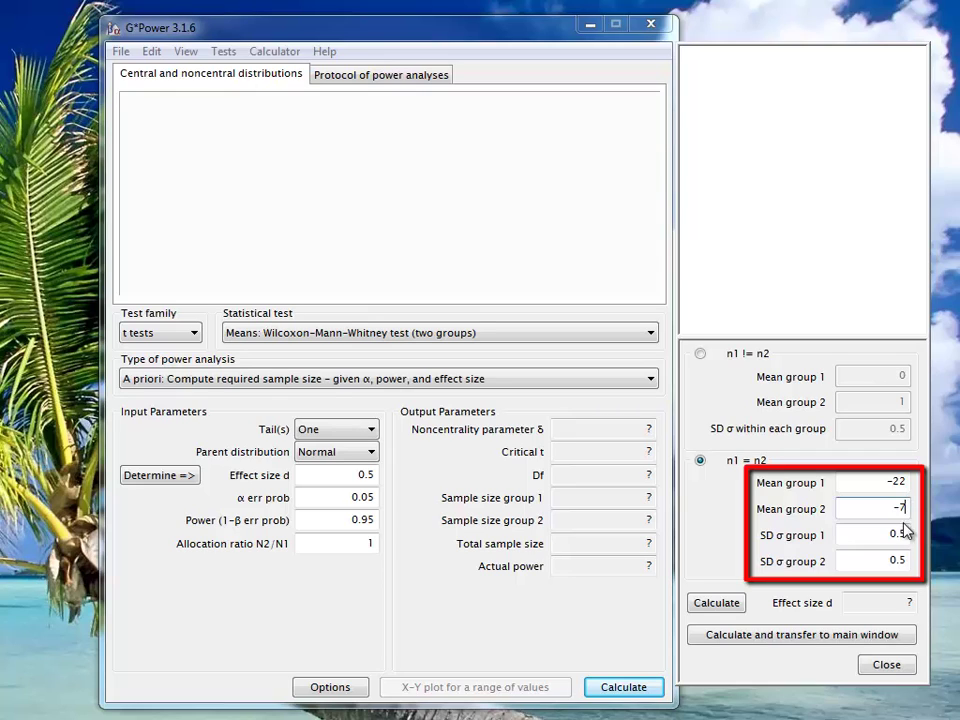
double_click(891, 532)
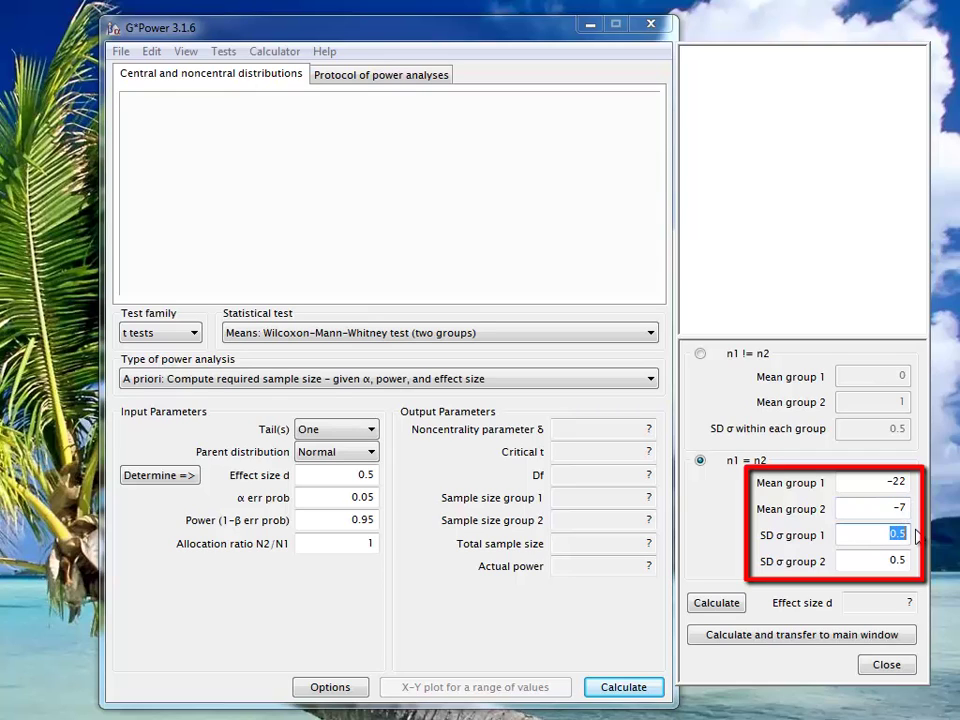
text(21)
double_click(891, 562)
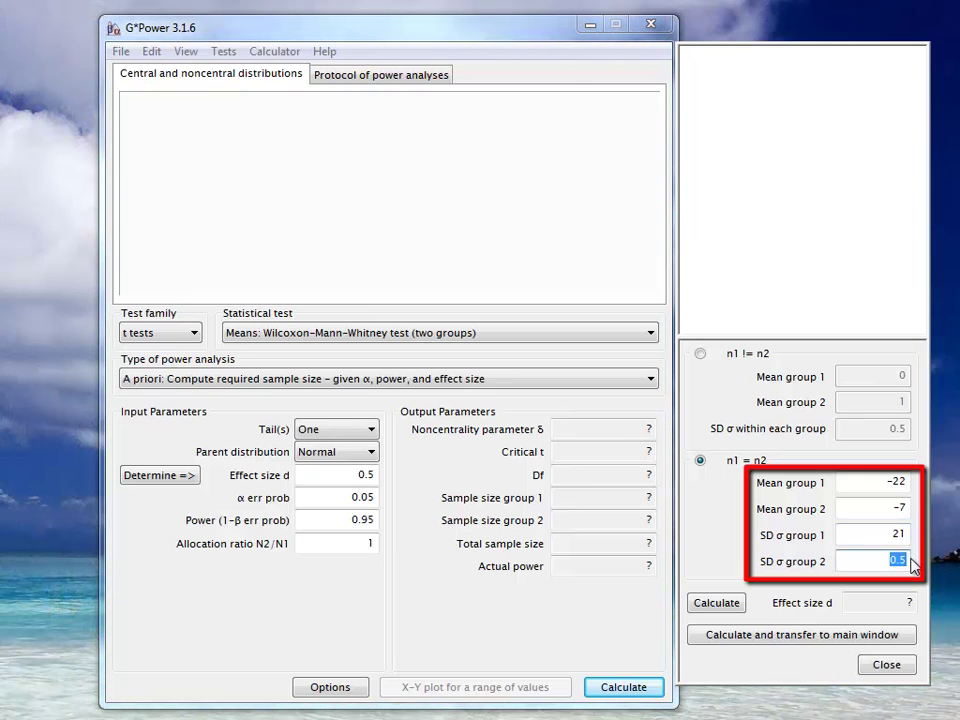
text(25)
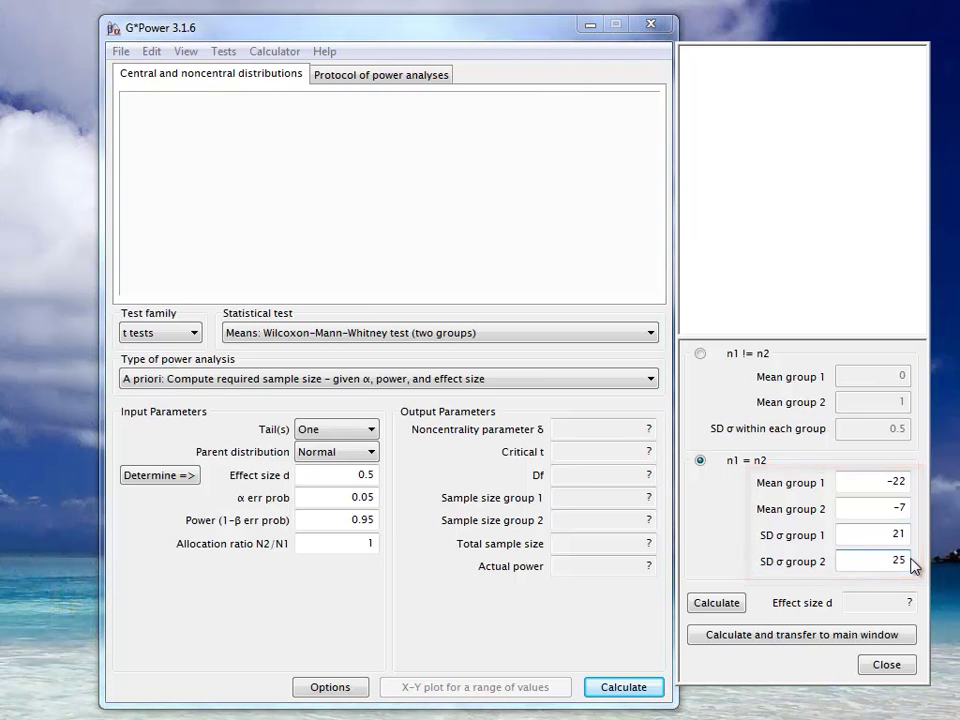
- Transfer the calculated effect size to the main window and compute the required sample size for the Wilcoxon-Mann-Whitney test
click(810, 640)
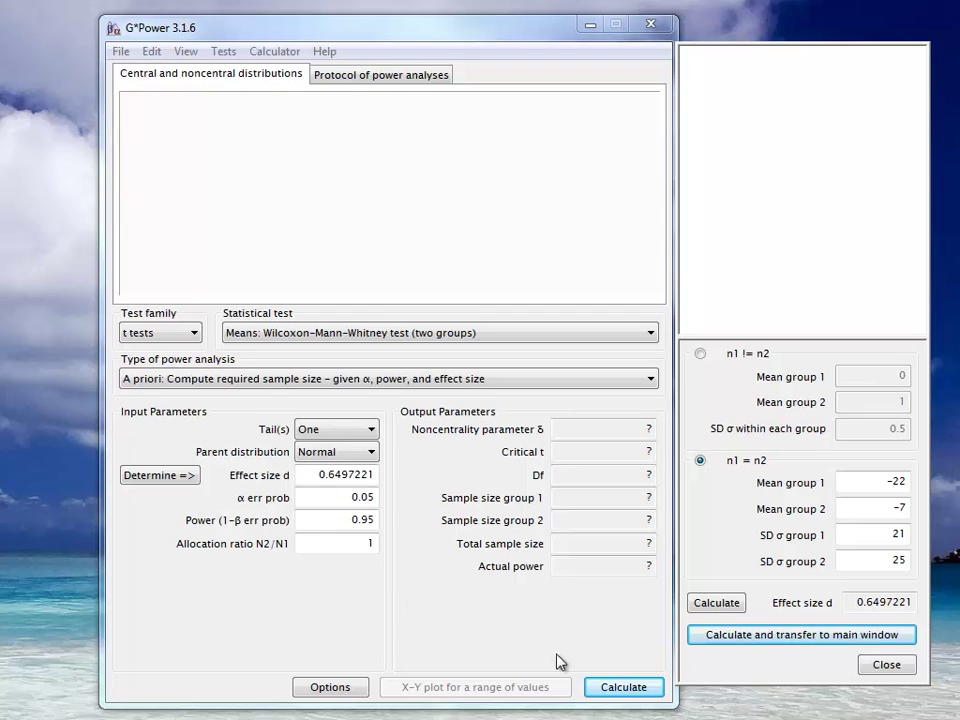
click(612, 689)
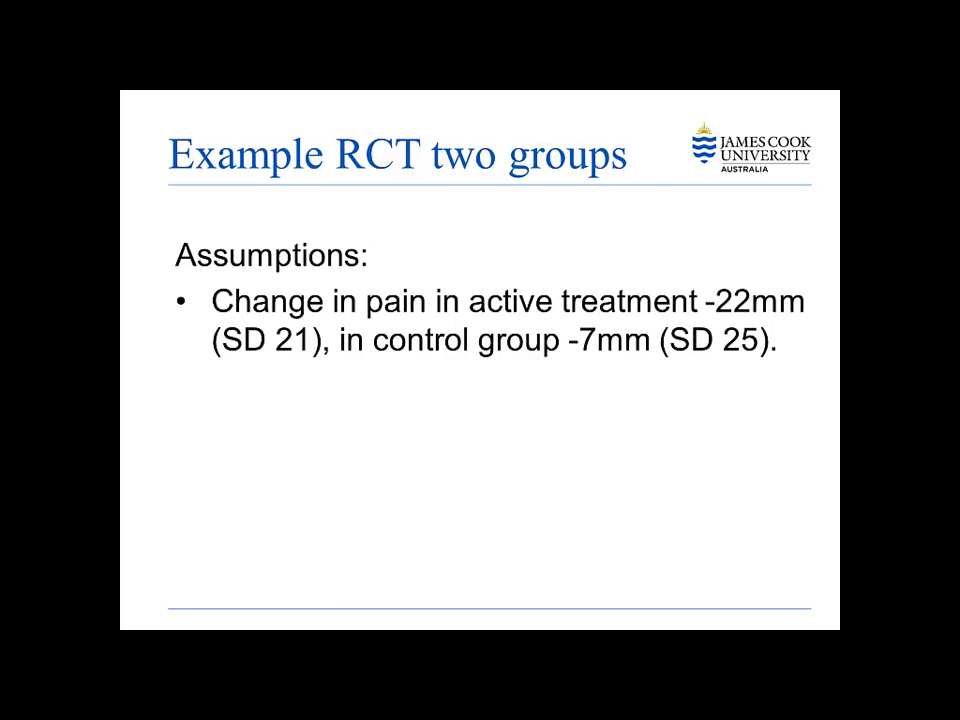
key(Right)
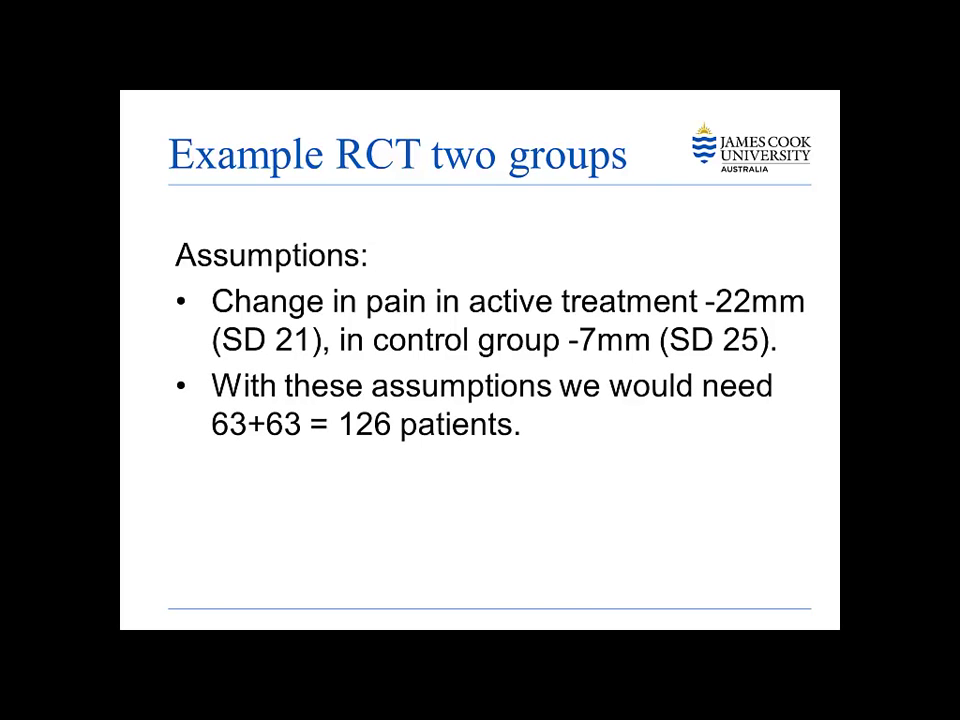